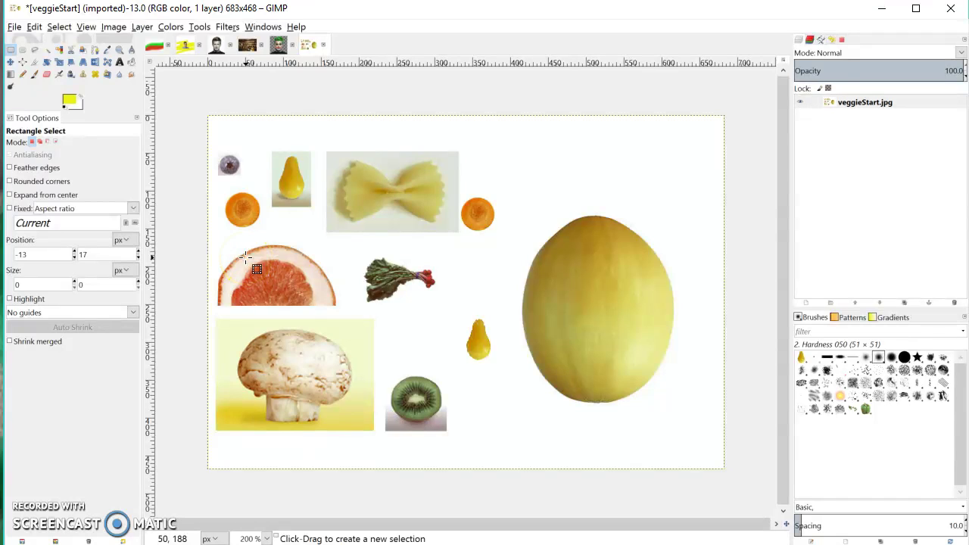
# Step: Start a Scissors Select outline of the grapefruit's red flesh, tracing from its lower-left corner along the flat base and up the right edge
pyautogui.press('shift')
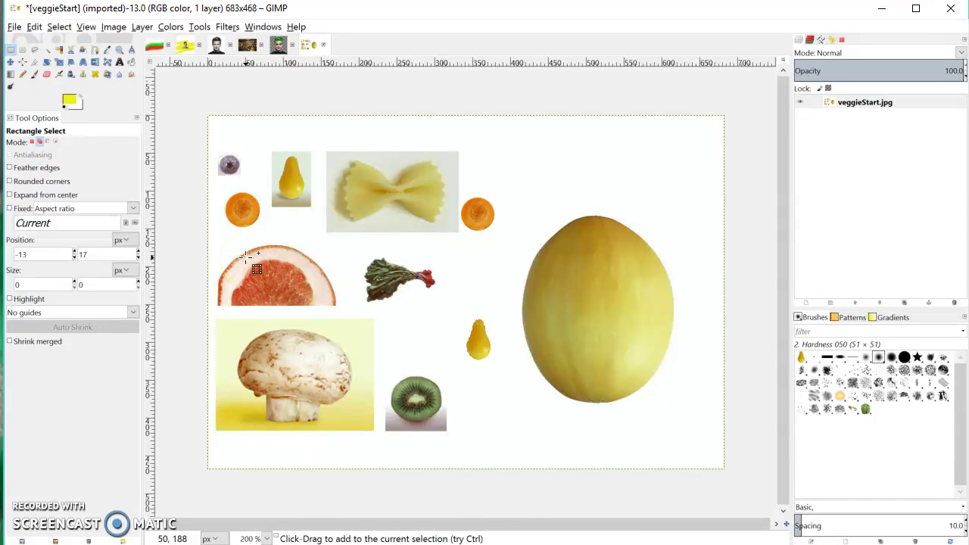
pyautogui.scroll(3, 245, 258)
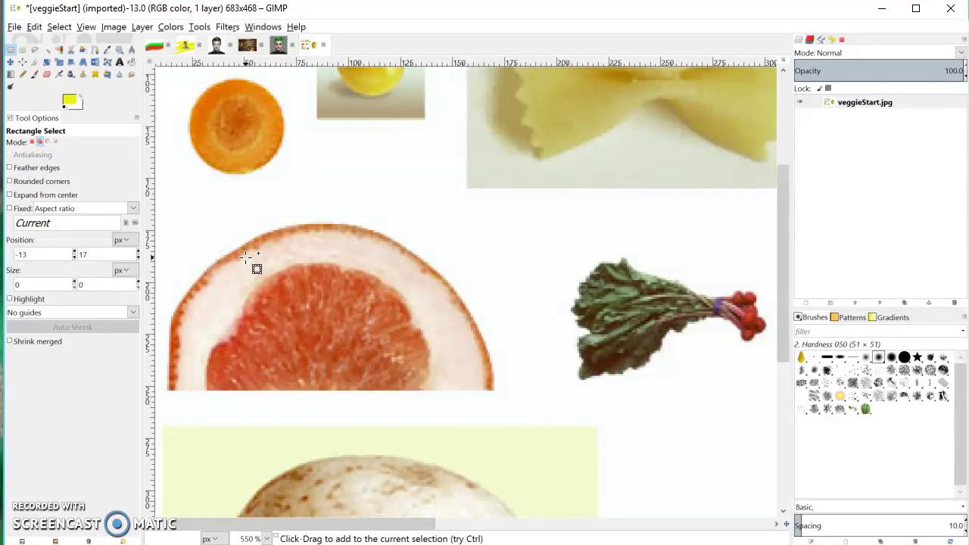
pyautogui.scroll(1, 244, 258)
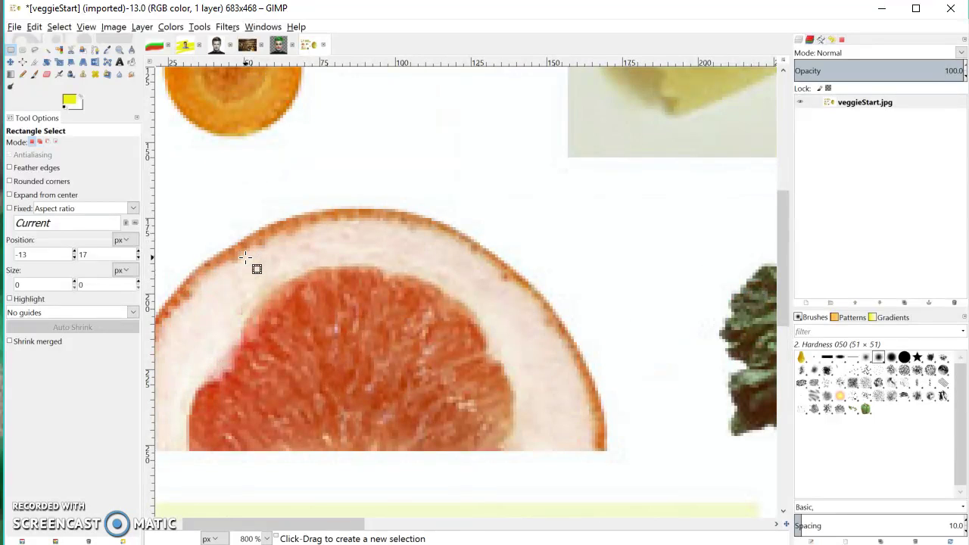
pyautogui.click(84, 61)
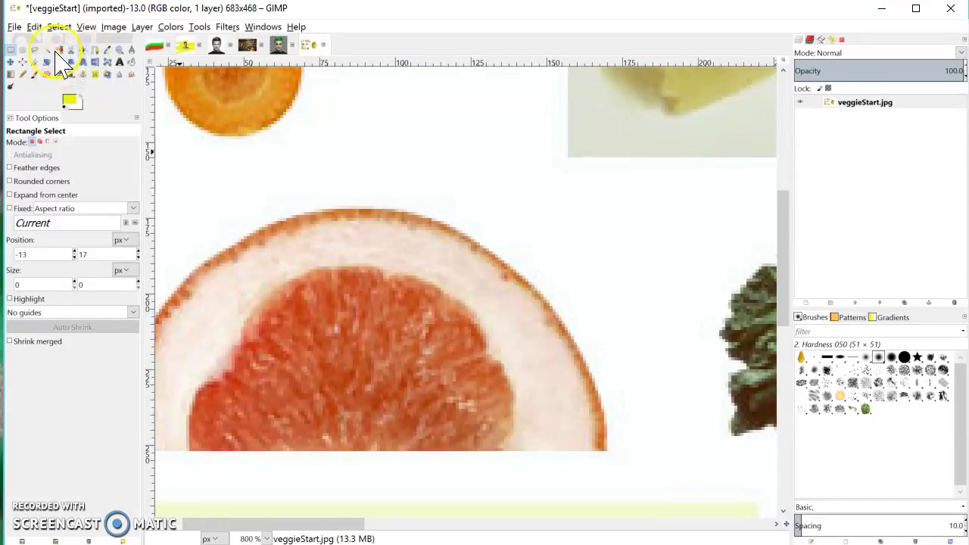
pyautogui.click(71, 50)
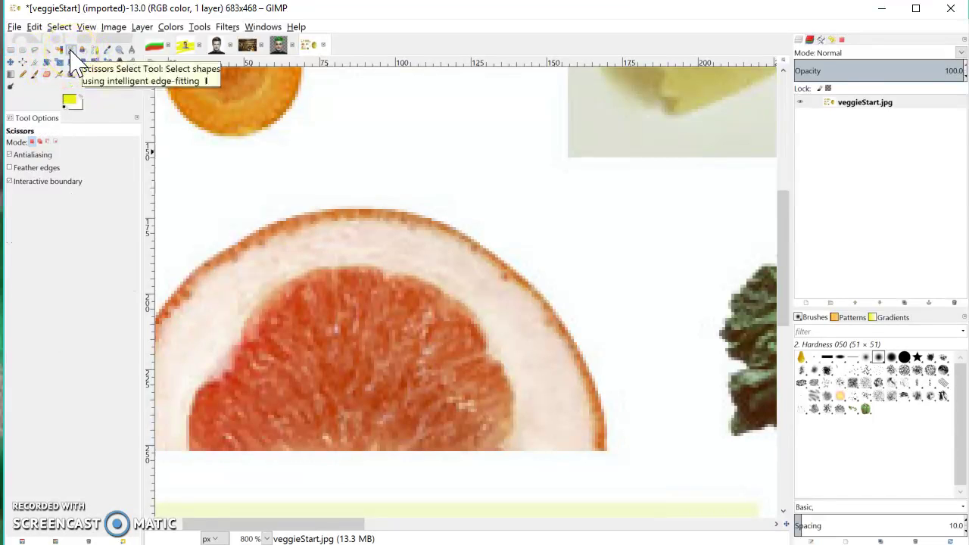
pyautogui.click(211, 428)
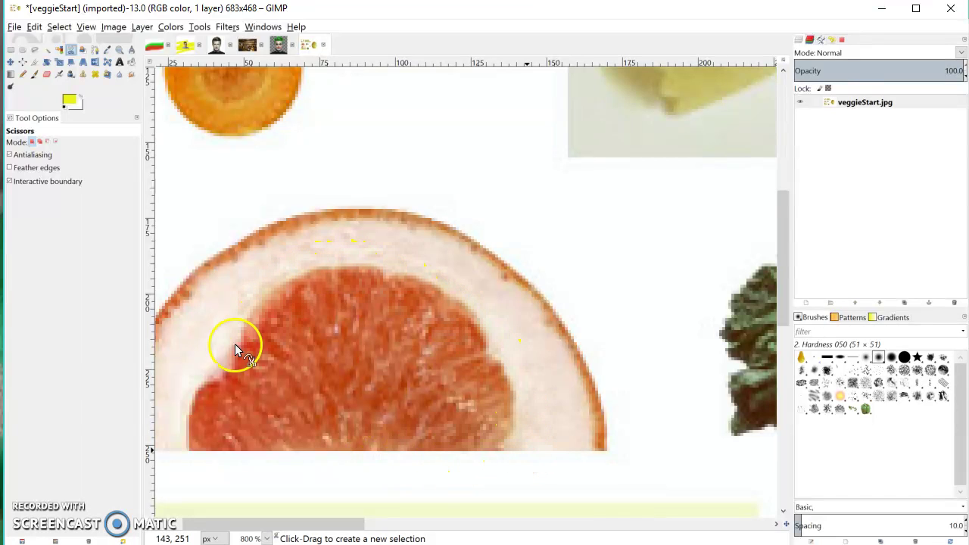
pyautogui.click(189, 450)
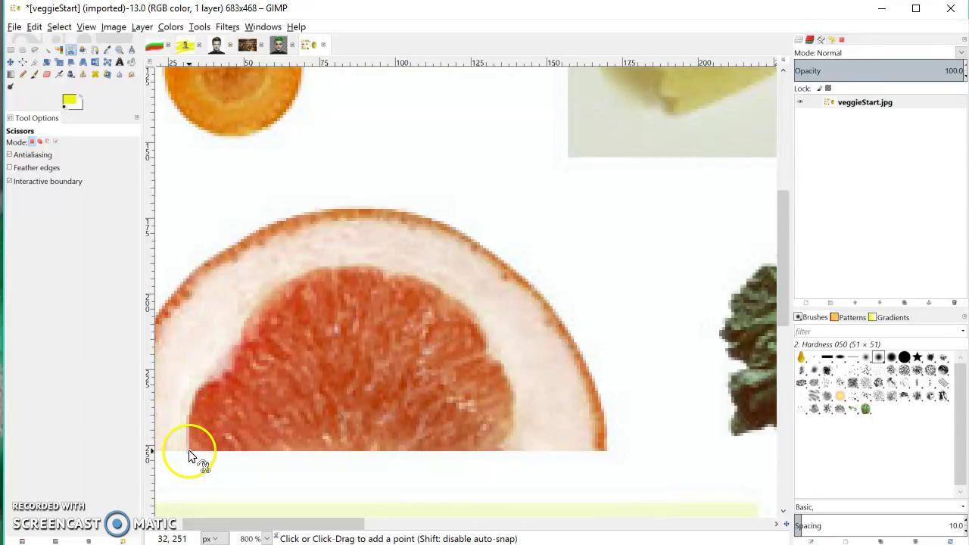
pyautogui.click(505, 451)
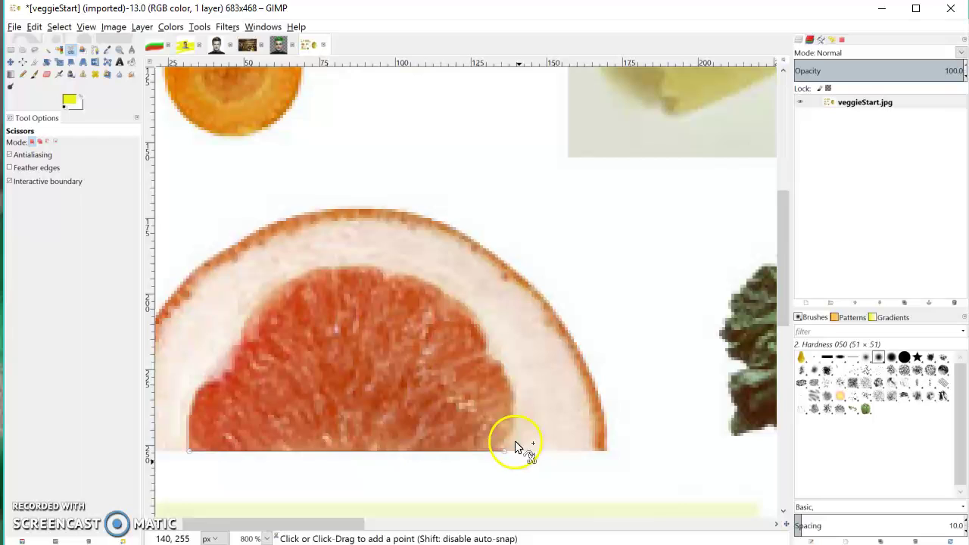
pyautogui.click(512, 432)
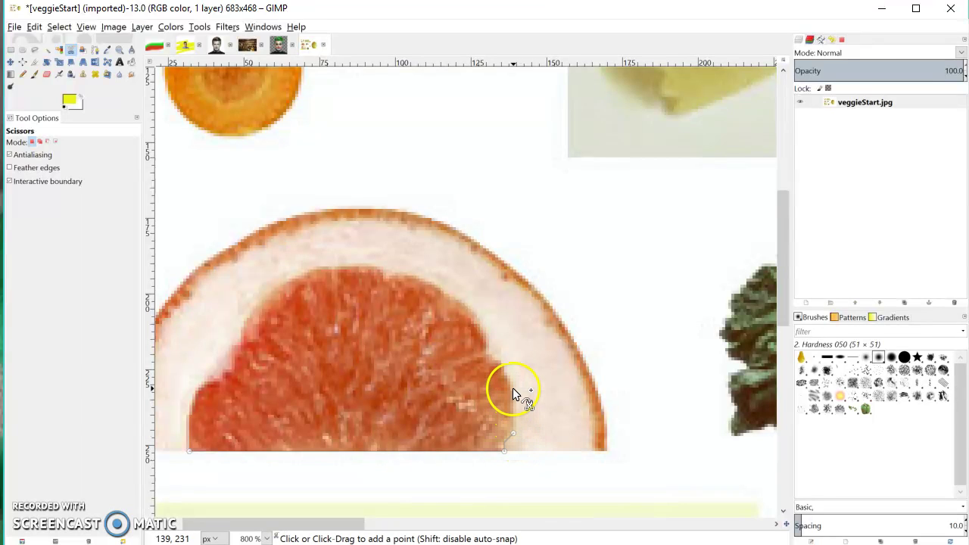
pyautogui.click(514, 390)
pyautogui.click(480, 324)
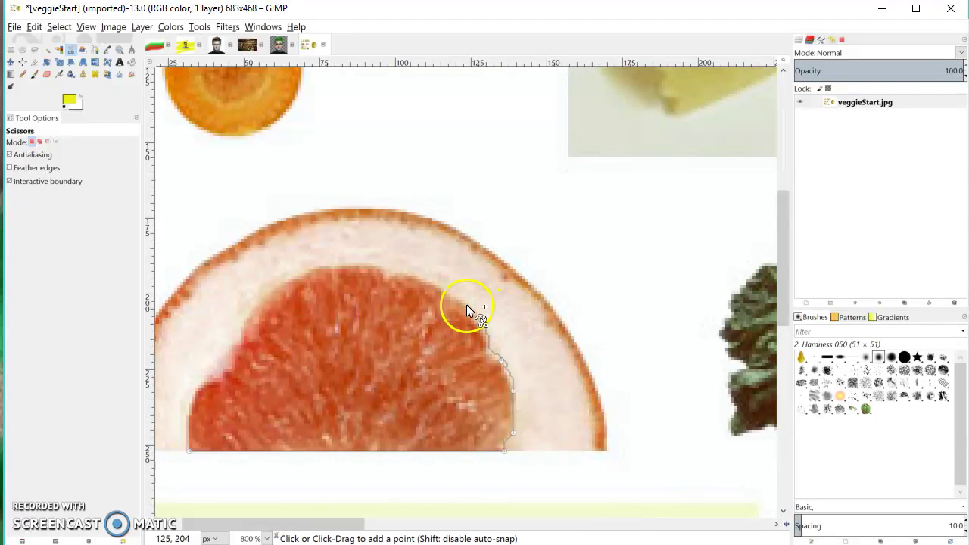
# Step: Continue the outline over the top and down the left edge of the red flesh, close it, and convert it into a selection
pyautogui.click(431, 284)
pyautogui.click(386, 276)
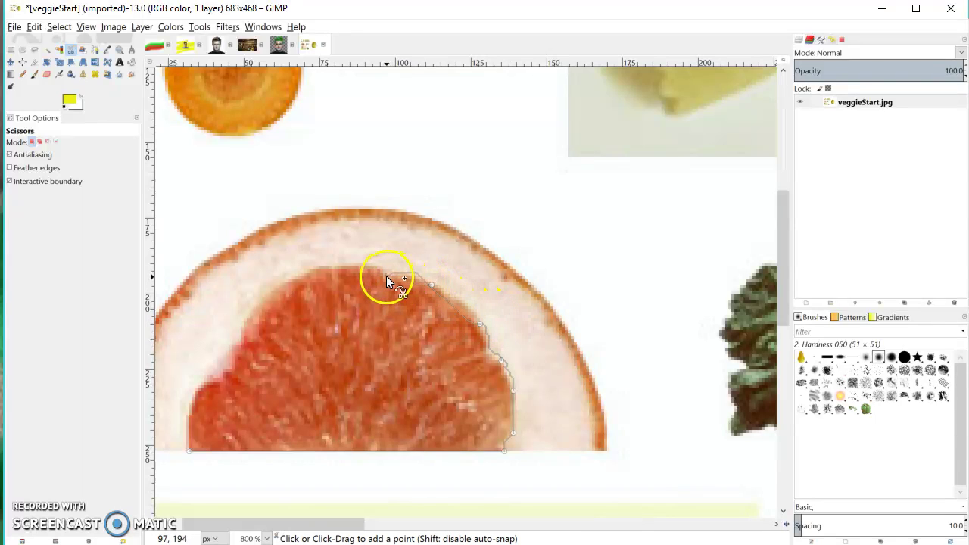
pyautogui.click(313, 271)
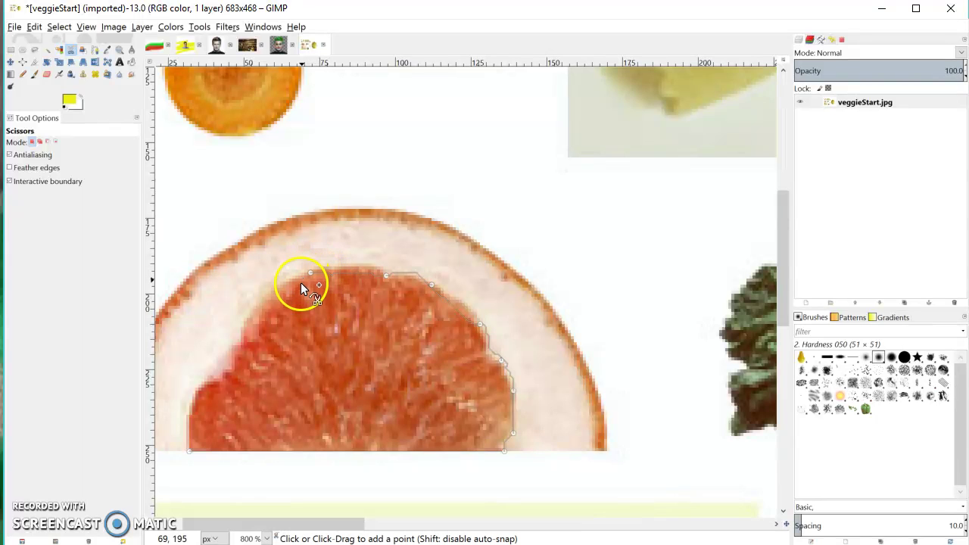
pyautogui.click(265, 303)
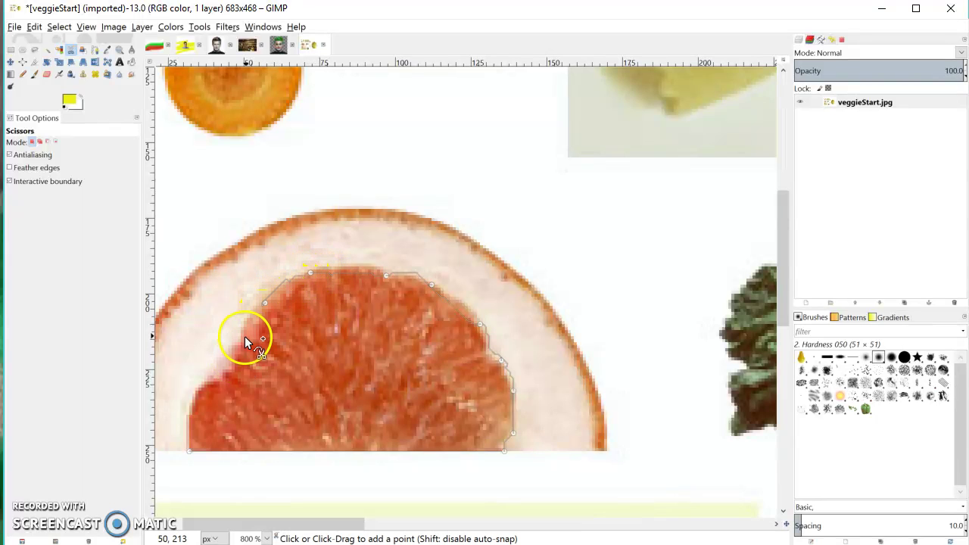
pyautogui.click(242, 344)
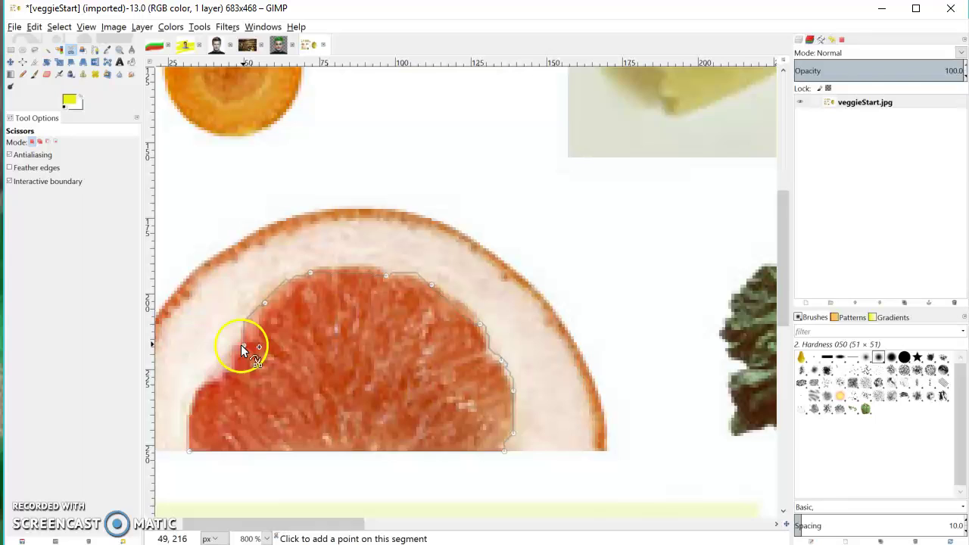
pyautogui.click(204, 381)
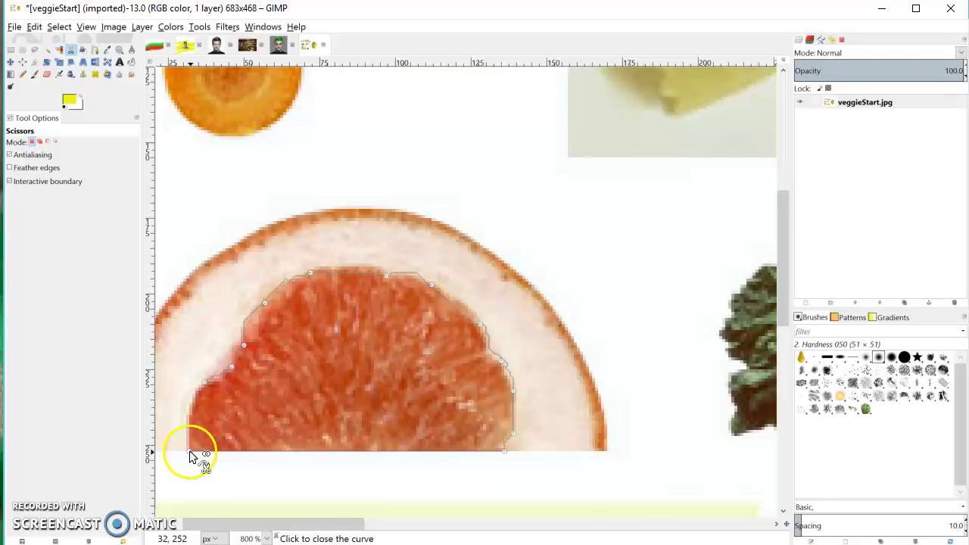
pyautogui.click(189, 450)
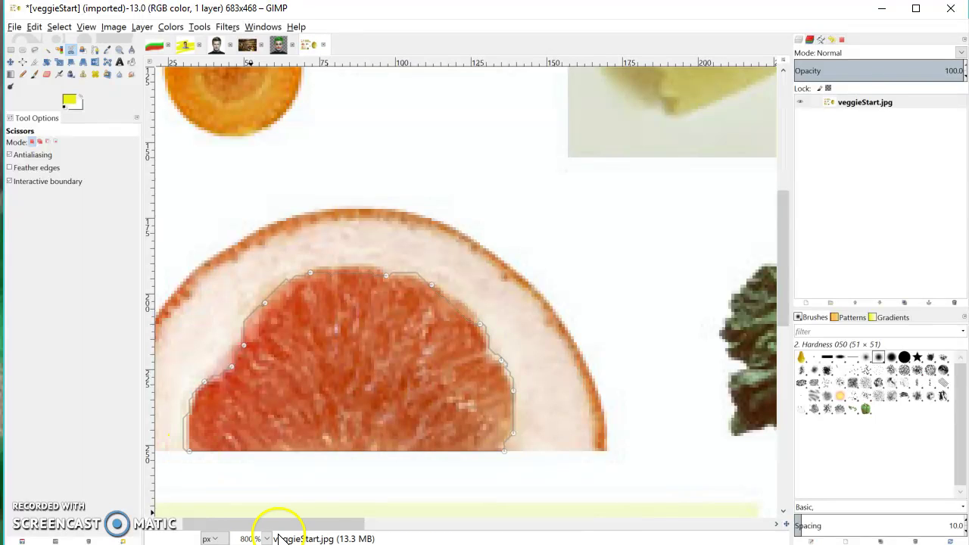
pyautogui.click(355, 340)
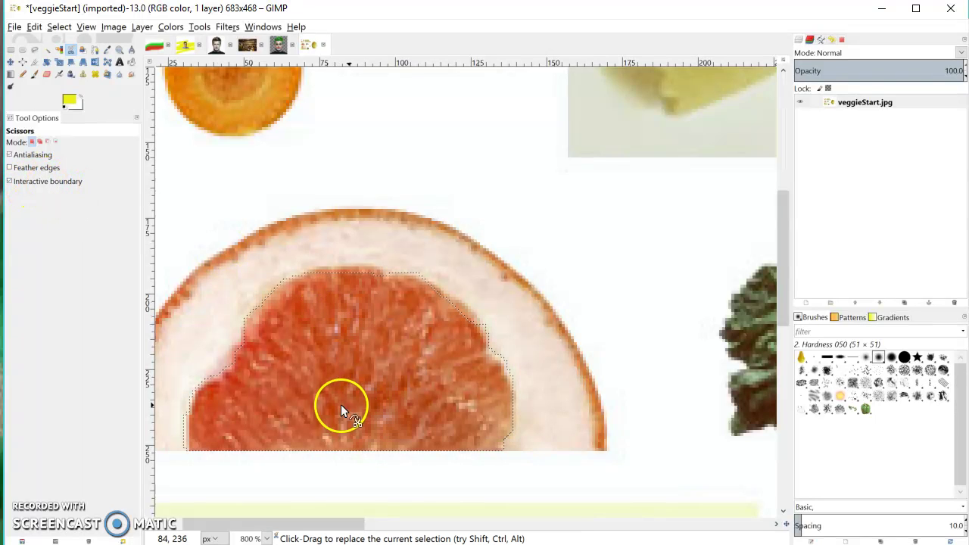
# Step: Clear the selection and retrace the grapefruit's red flesh as a closed Scissors Select outline, using fewer points
pyautogui.click(10, 49)
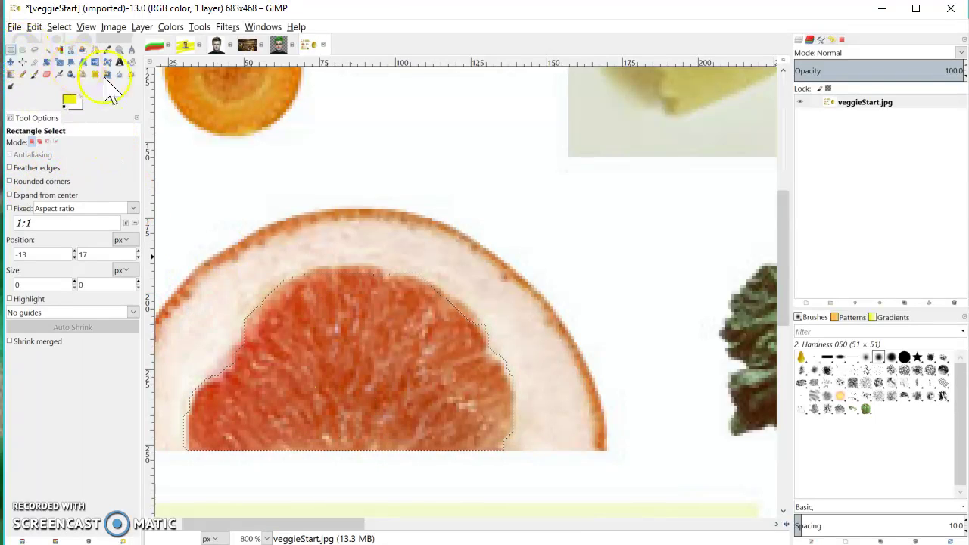
pyautogui.click(266, 135)
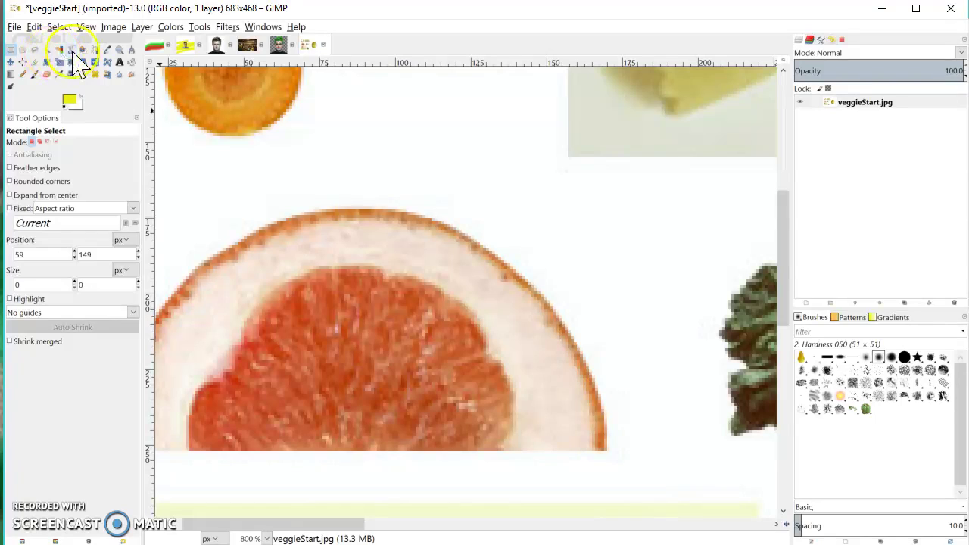
pyautogui.click(71, 49)
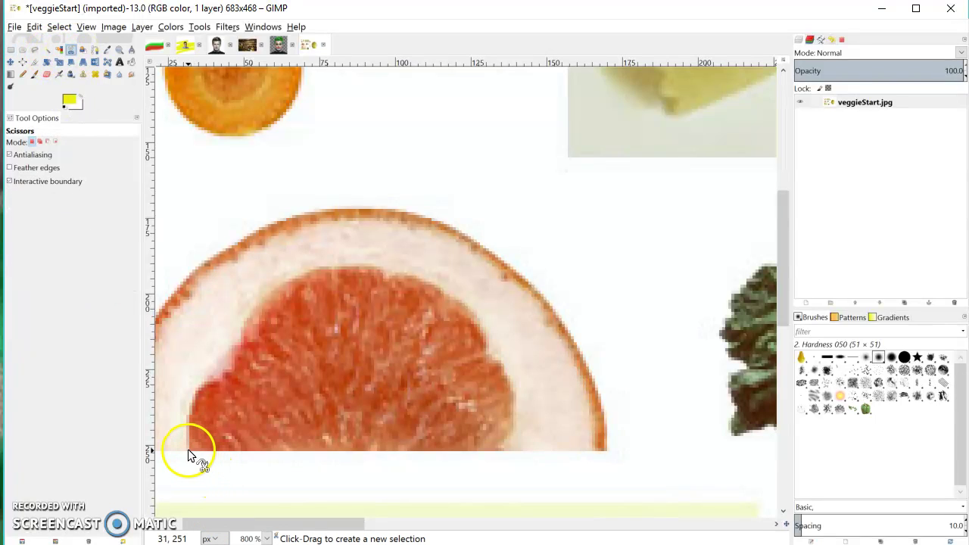
pyautogui.click(504, 449)
pyautogui.click(513, 384)
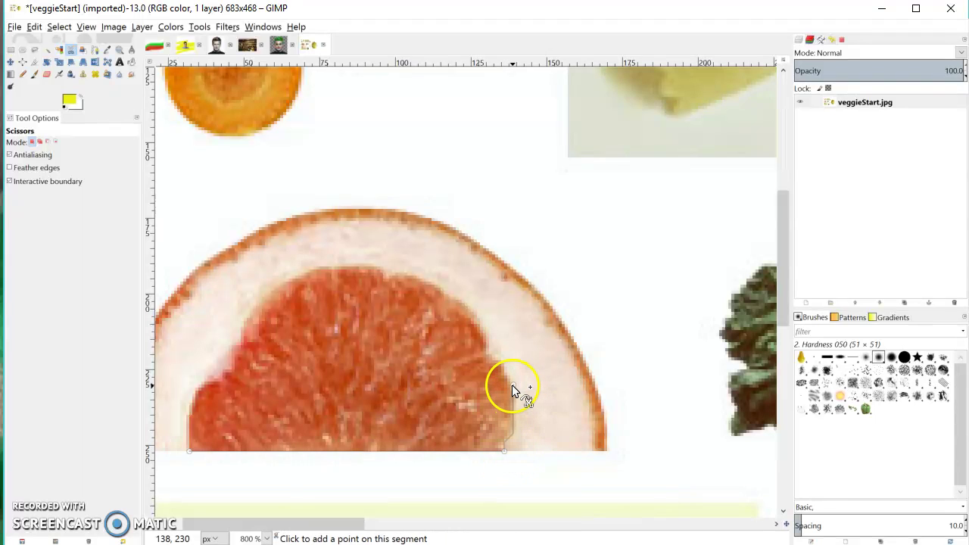
pyautogui.click(485, 327)
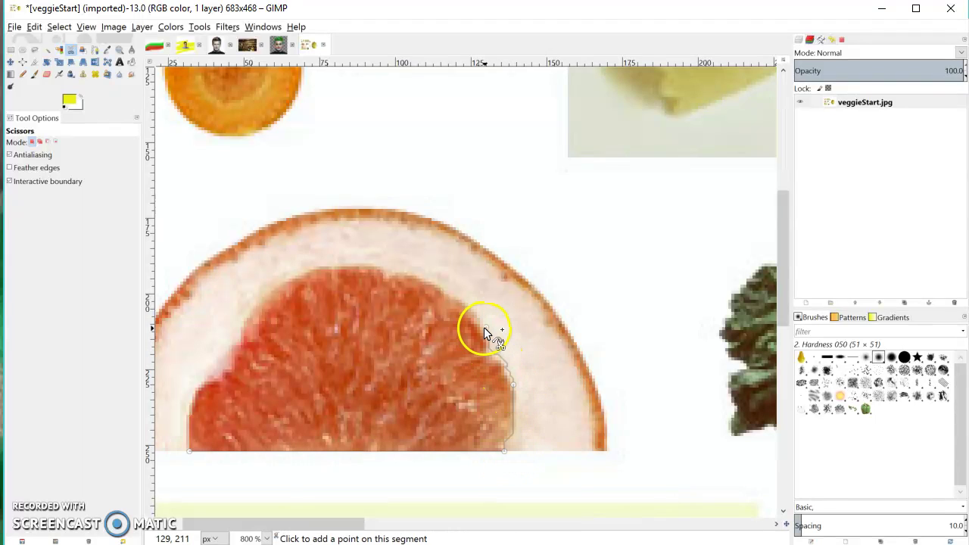
pyautogui.click(404, 276)
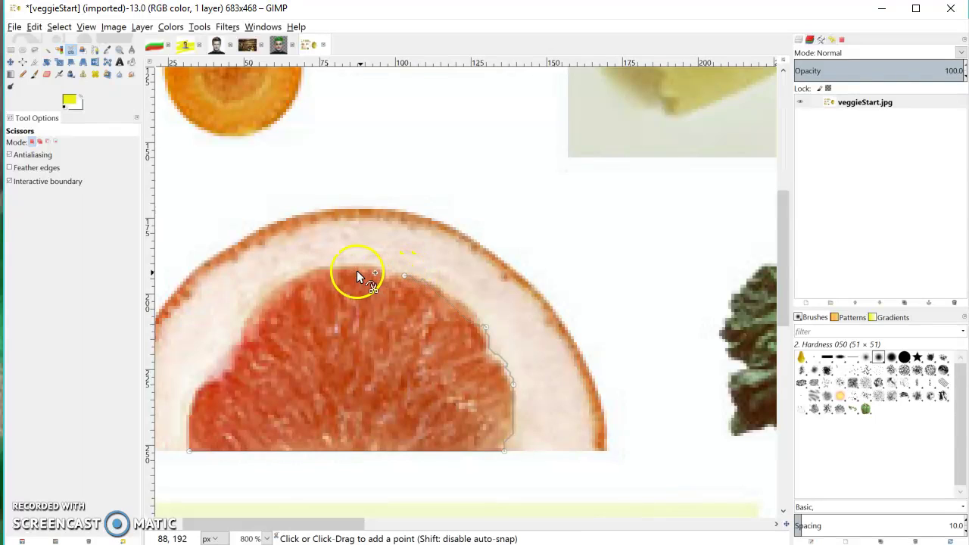
pyautogui.click(308, 270)
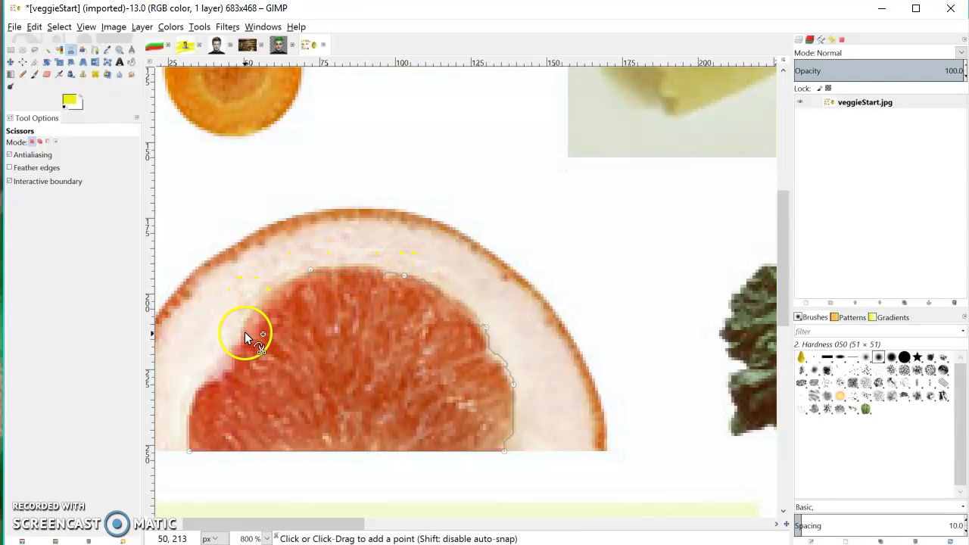
pyautogui.click(241, 336)
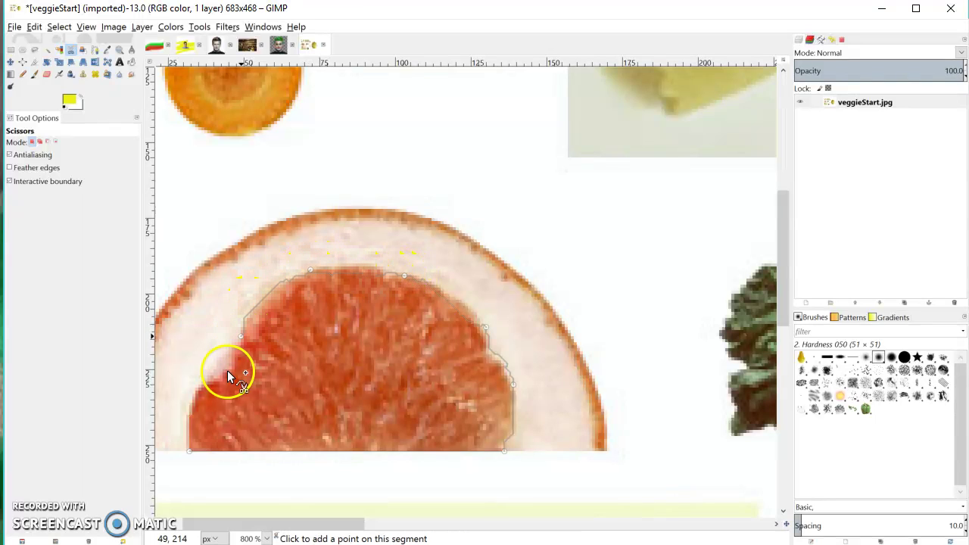
pyautogui.click(194, 401)
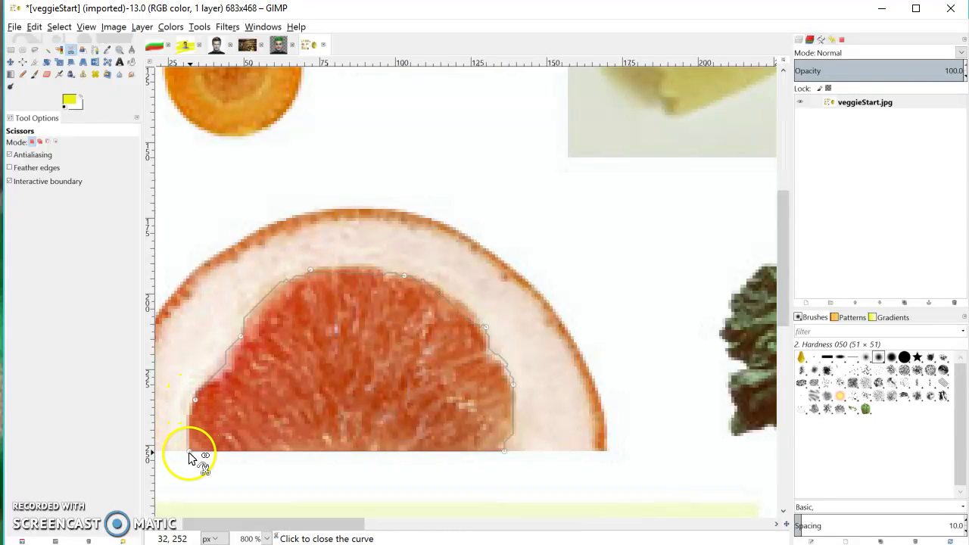
pyautogui.click(189, 452)
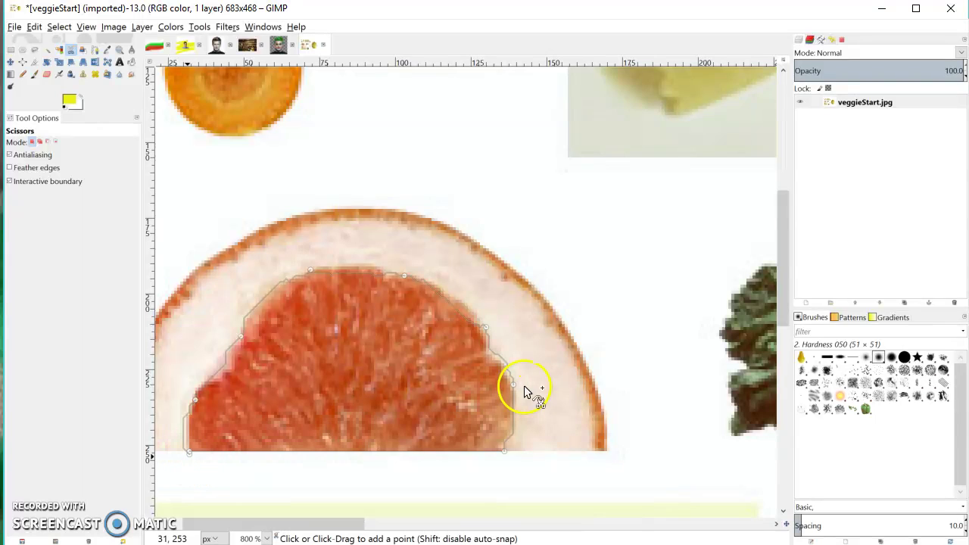
# Step: Try adjusting the closed outline with extra points along the flesh's right edge, and discard the outline
pyautogui.click(494, 361)
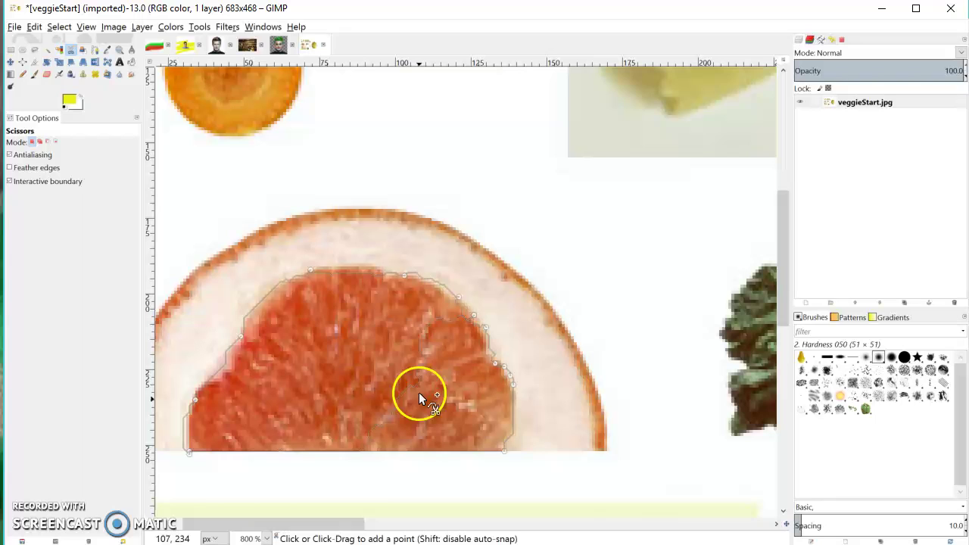
pyautogui.click(10, 49)
pyautogui.click(314, 176)
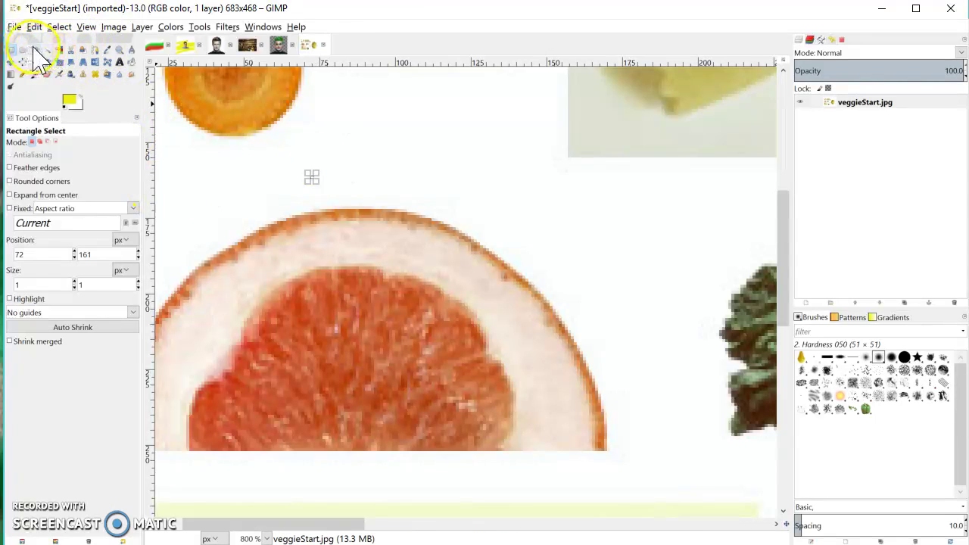
# Step: Start a new Scissors Select outline of the grapefruit's red flesh along its flat base and up to the upper right edge
pyautogui.click(47, 50)
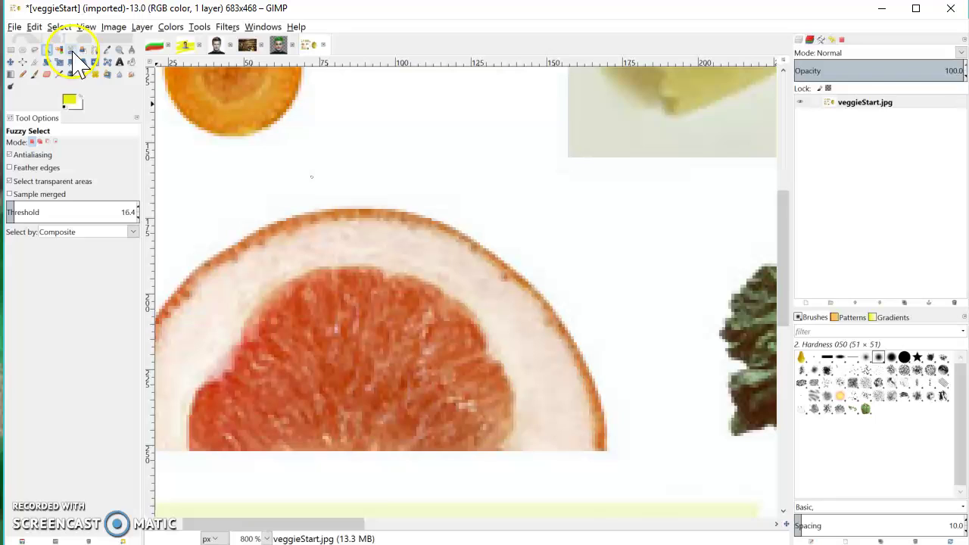
pyautogui.click(70, 49)
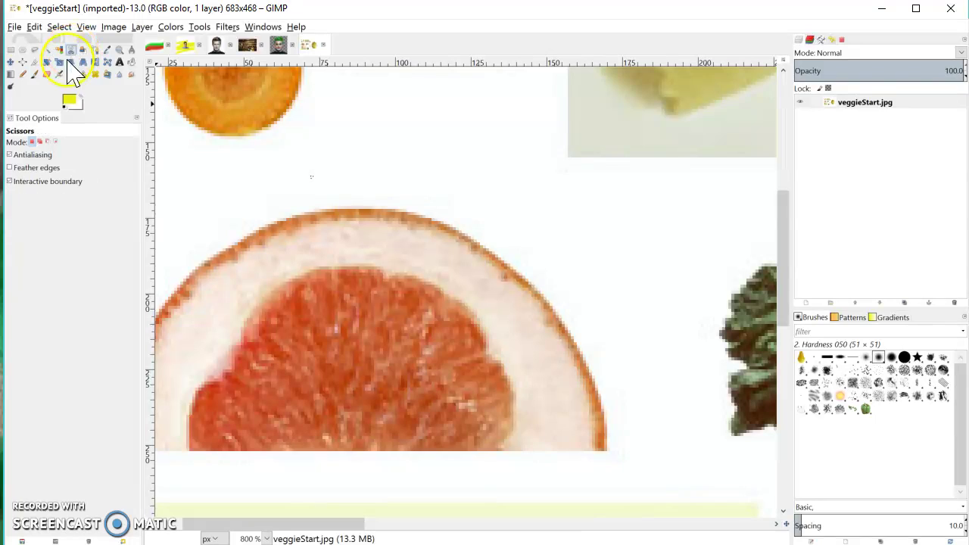
pyautogui.click(188, 451)
pyautogui.click(502, 447)
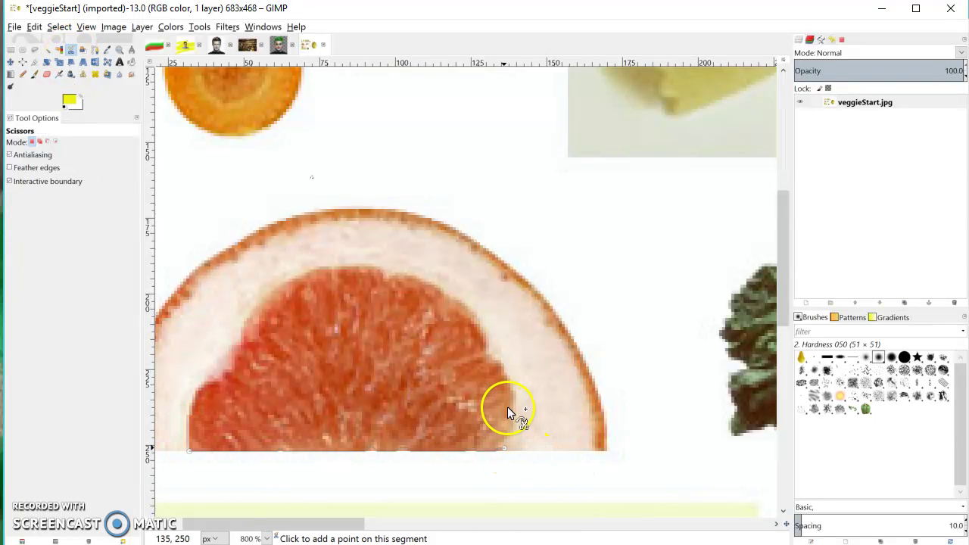
pyautogui.click(516, 391)
pyautogui.click(460, 301)
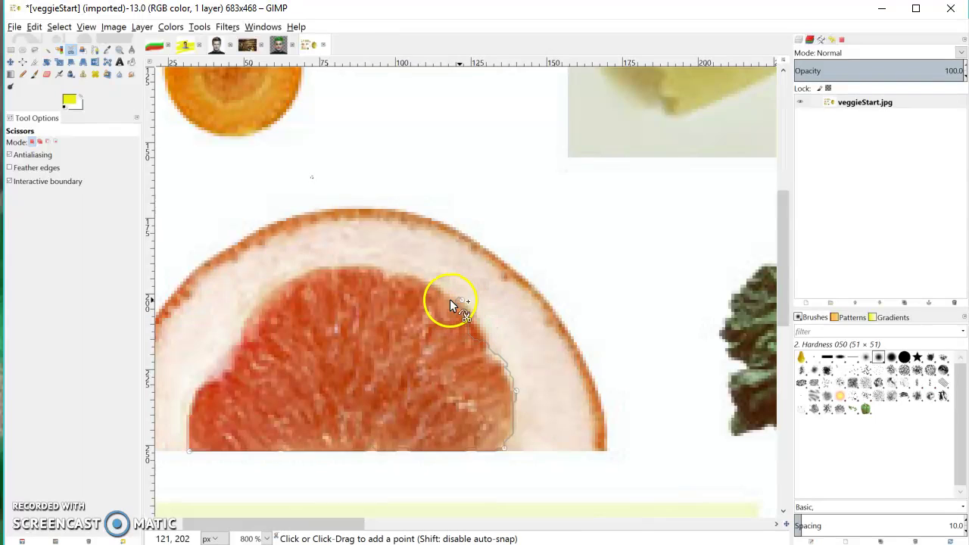
# Step: Carry the Scissors outline over the top and down the left edge of the flesh, close it, and turn it into a selection
pyautogui.click(337, 270)
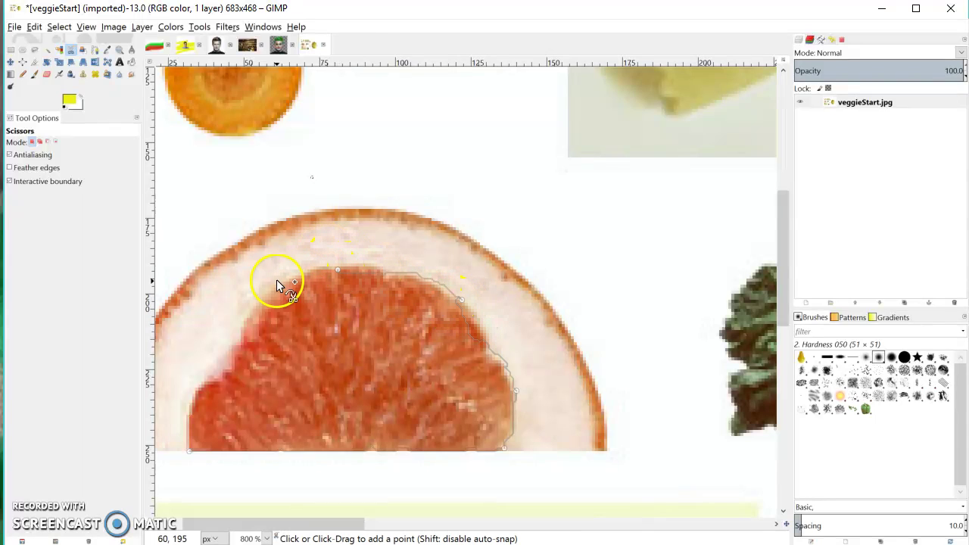
pyautogui.click(251, 318)
pyautogui.click(206, 385)
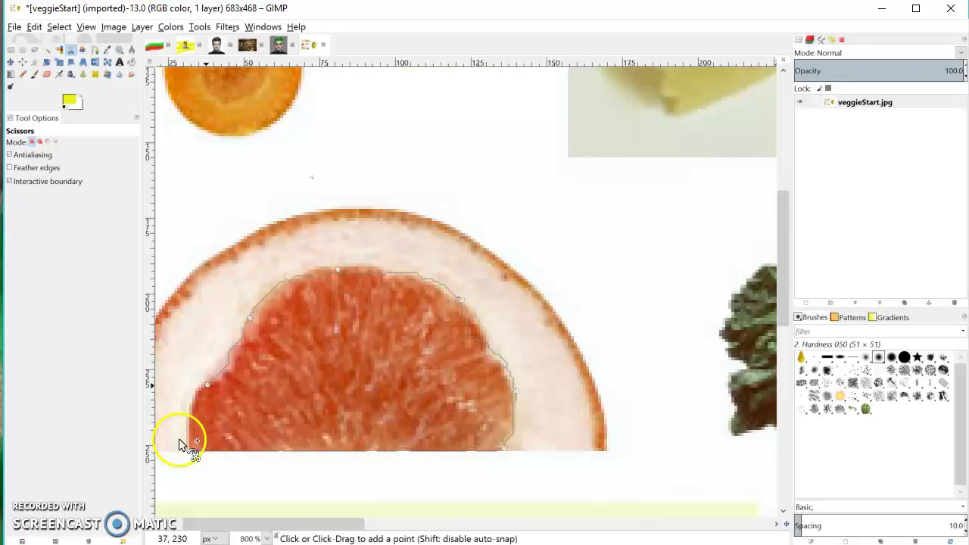
pyautogui.click(190, 450)
pyautogui.click(188, 450)
pyautogui.press('Return')
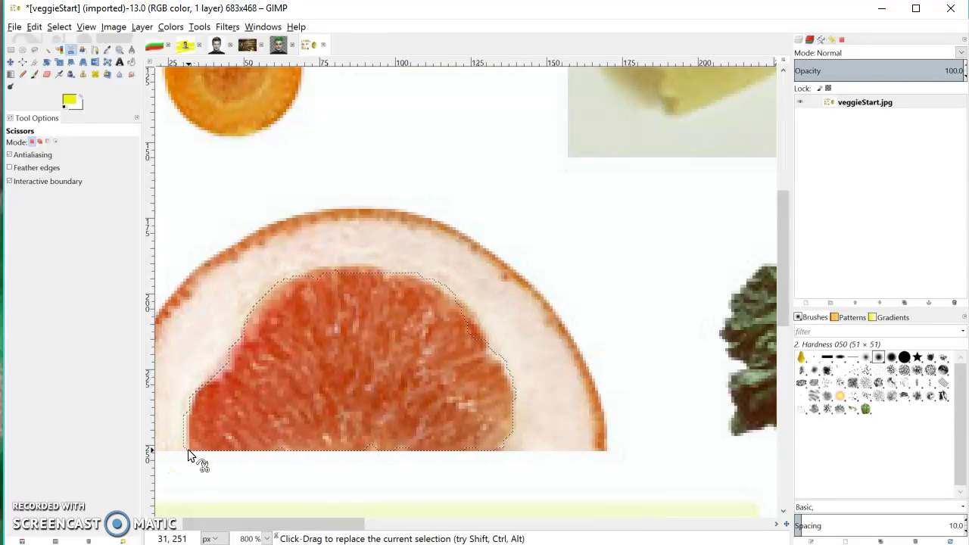
# Step: Use Free Select to subtract the excess pale rind along the flesh's right and upper right edges from the selection
pyautogui.click(35, 50)
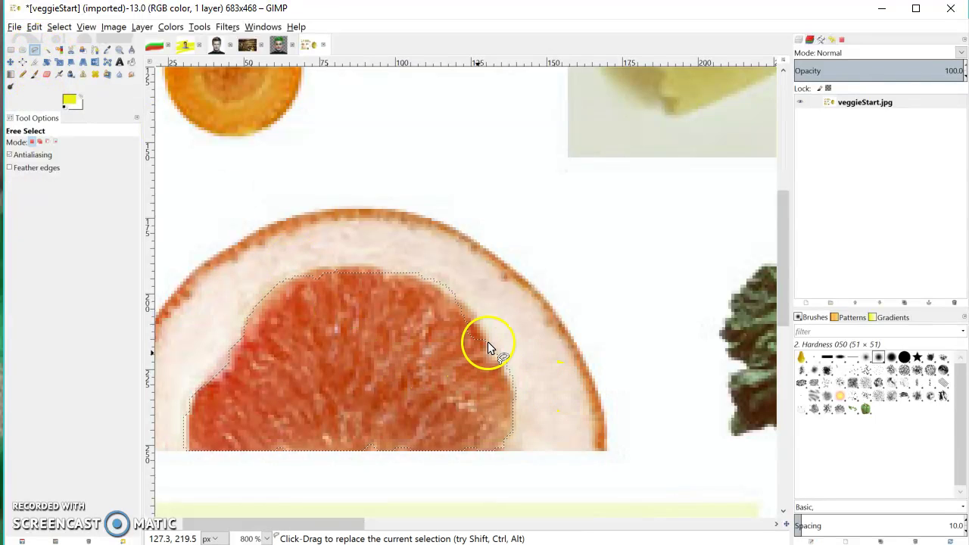
pyautogui.click(521, 397)
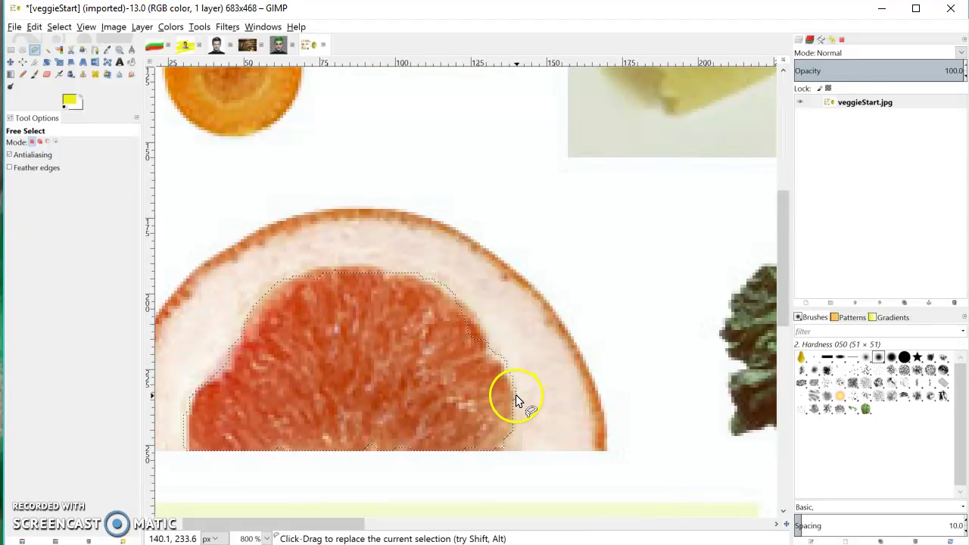
pyautogui.press('ctrl')
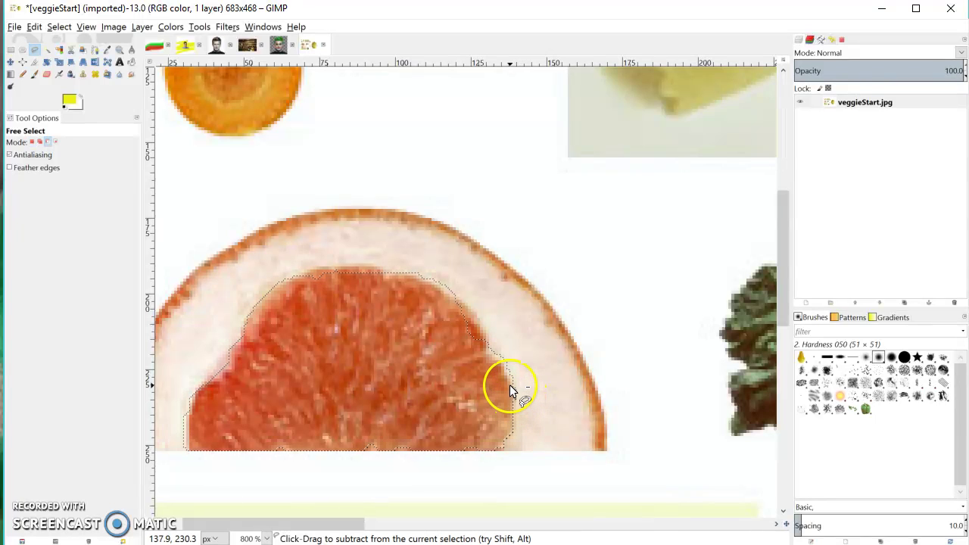
pyautogui.keyDown('ctrl'); pyautogui.click(495, 327); pyautogui.keyUp('ctrl')
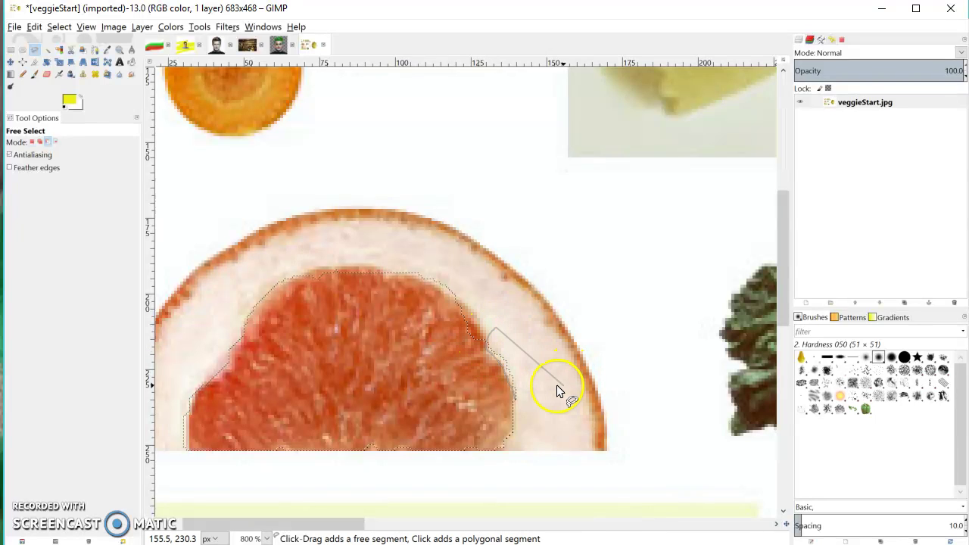
pyautogui.press('Escape')
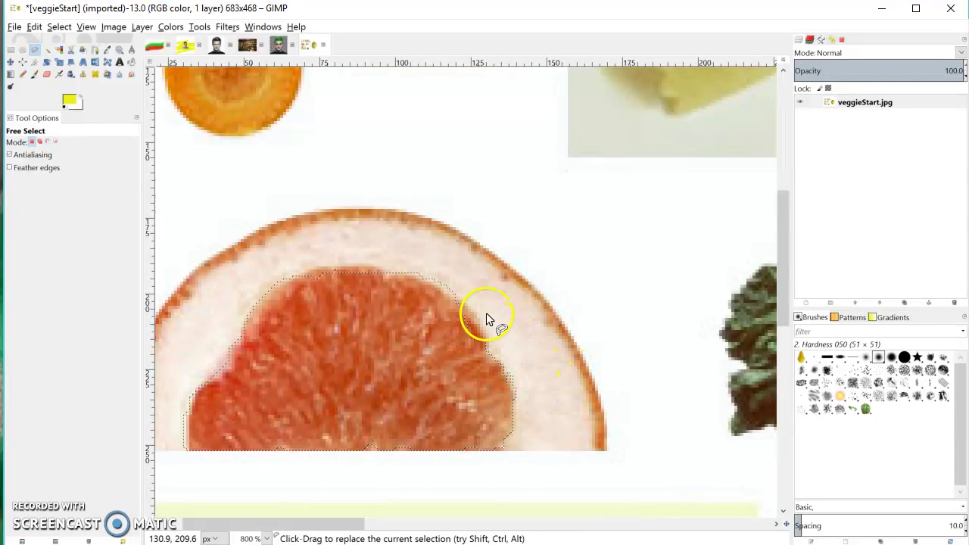
pyautogui.press('ctrl')
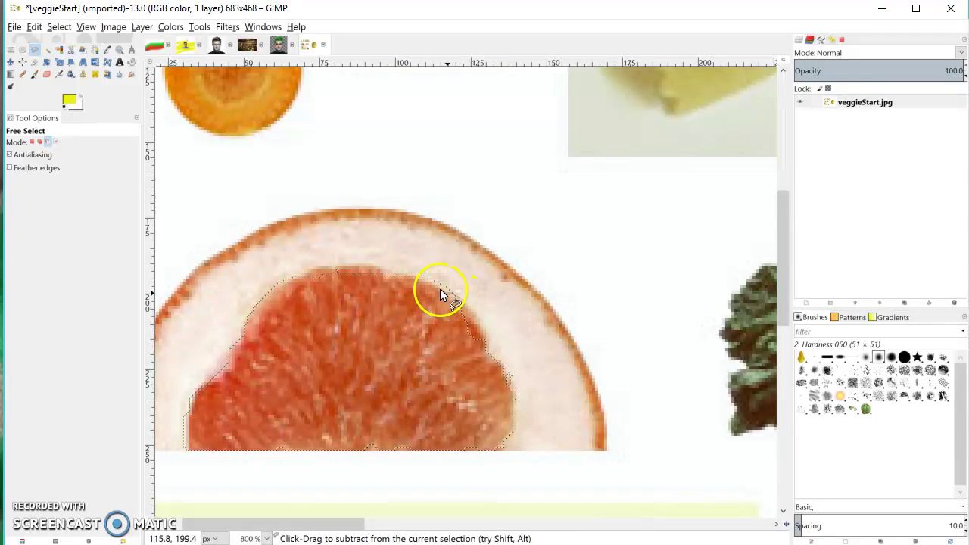
pyautogui.moveTo(399, 271)
pyautogui.mouseDown()
pyautogui.moveTo(424, 238)
pyautogui.moveTo(428, 251)
pyautogui.mouseUp()
pyautogui.doubleClick(428, 250)
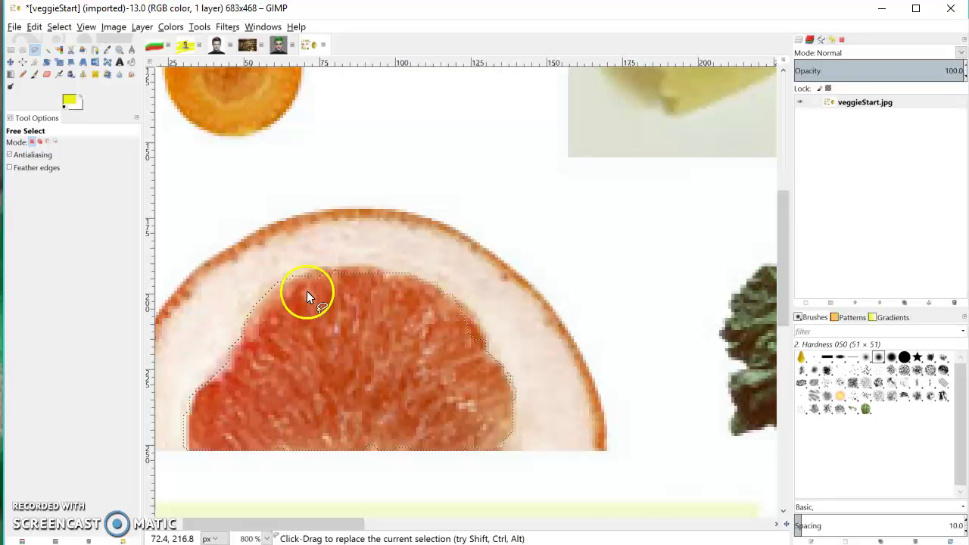
# Step: Subtract the excess pale rind along the flesh's upper left edge from the selection with Free Select
pyautogui.press('ctrl')
pyautogui.moveTo(276, 289); pyautogui.dragTo(247, 320)
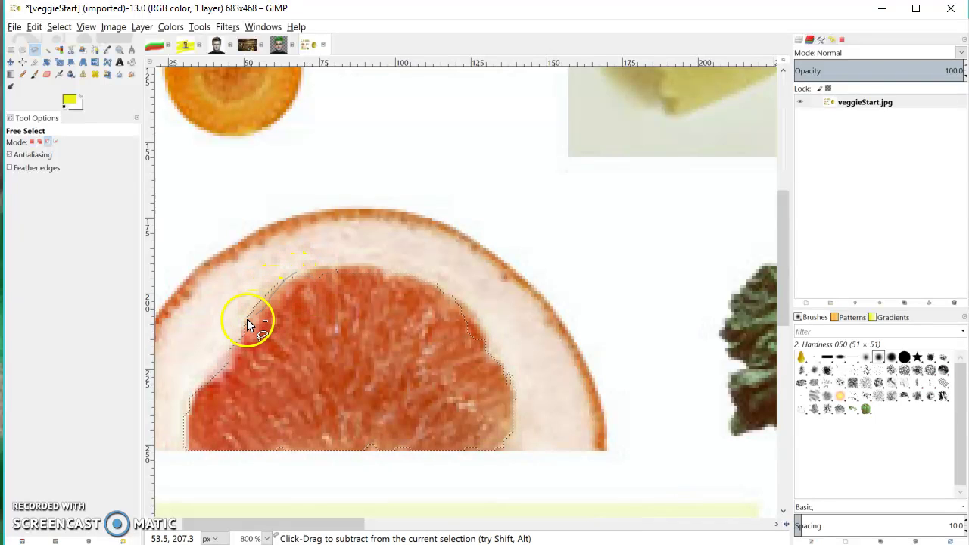
pyautogui.doubleClick(262, 249)
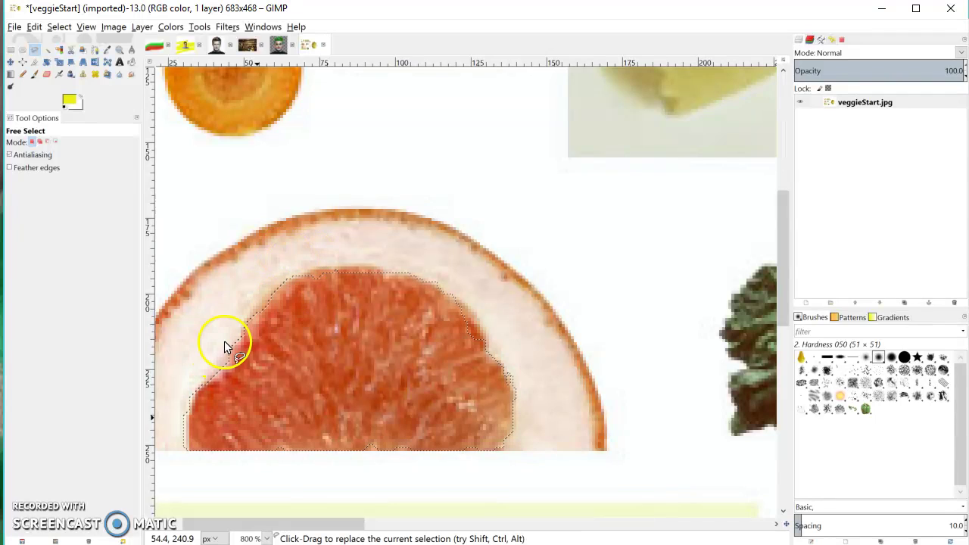
pyautogui.press('ctrl')
pyautogui.moveTo(221, 378); pyautogui.dragTo(189, 378)
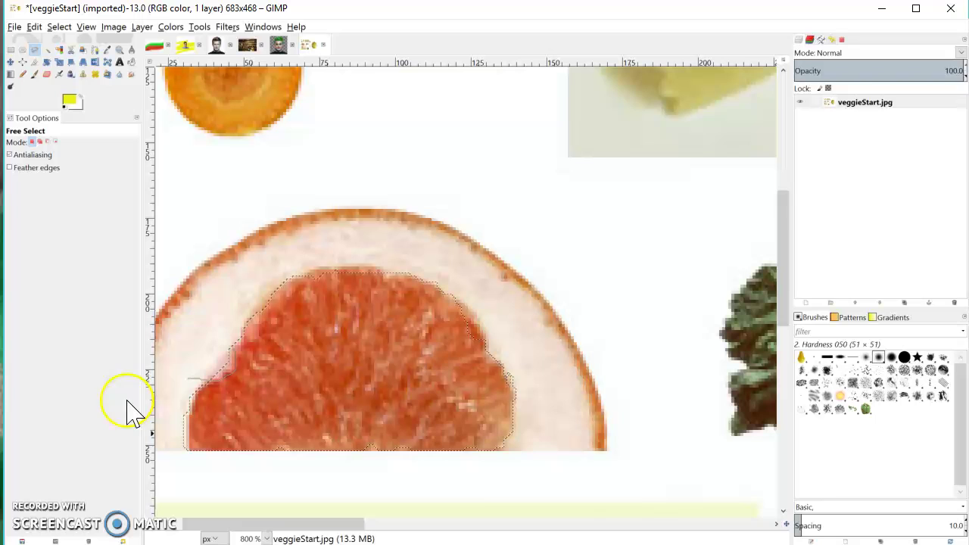
pyautogui.press('Escape')
# Step: Subtract the pale strip beside the flesh's lower left edge from the selection in two freehand passes
pyautogui.press('ctrl')
pyautogui.moveTo(194, 388); pyautogui.dragTo(182, 464)
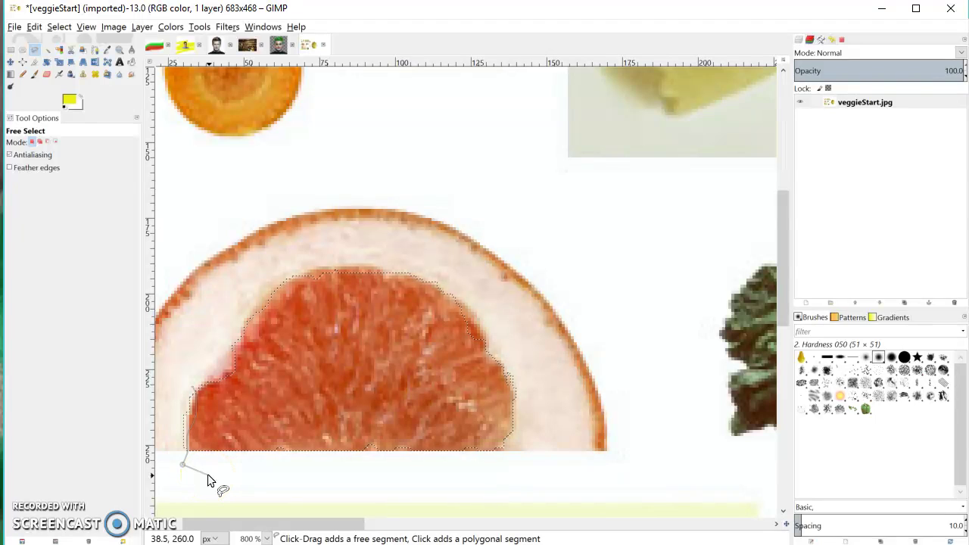
pyautogui.press('Return')
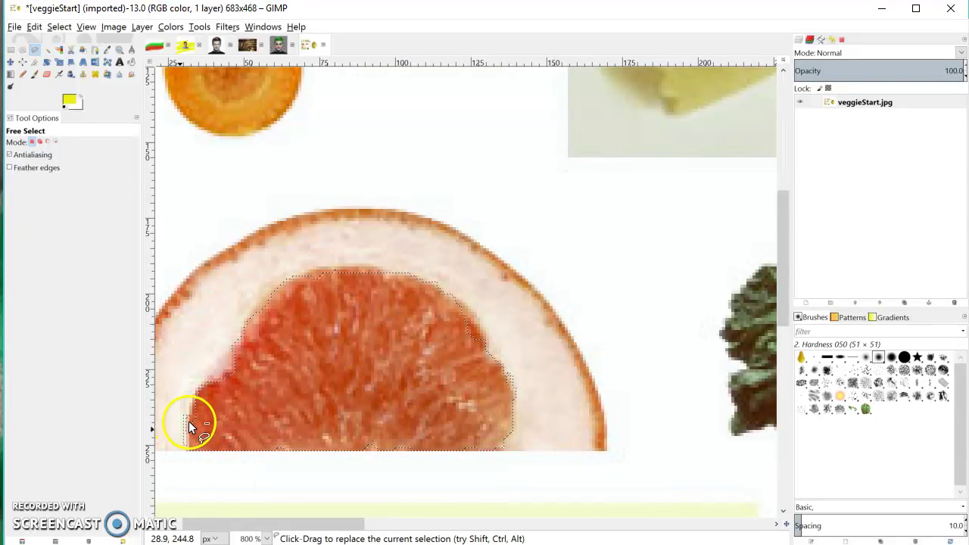
pyautogui.press('ctrl')
pyautogui.moveTo(170, 463)
pyautogui.mouseDown()
pyautogui.moveTo(170, 404)
pyautogui.moveTo(183, 409)
pyautogui.mouseUp()
pyautogui.press('Return')
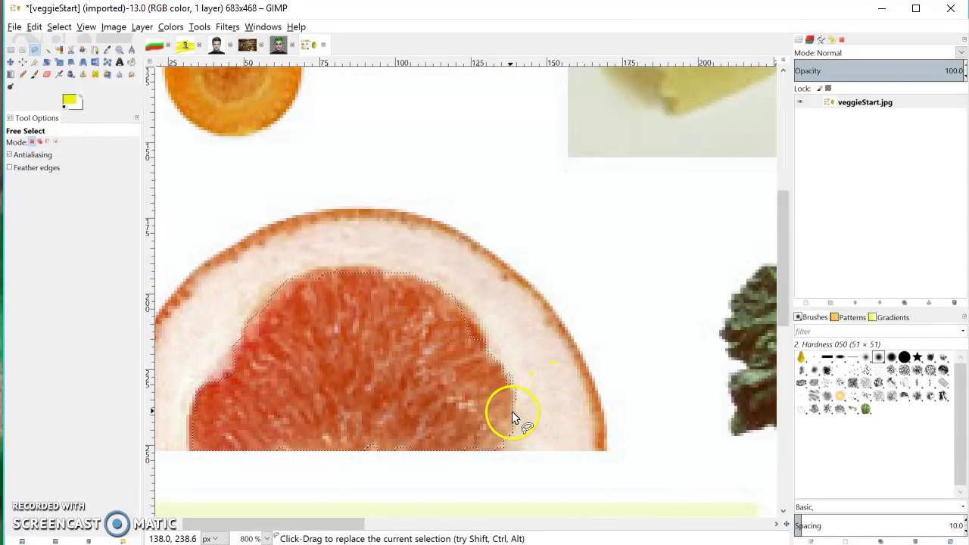
# Step: Add the missed red flesh along the upper right edge and the top of the grapefruit to the selection with Free Select
pyautogui.press('shift')
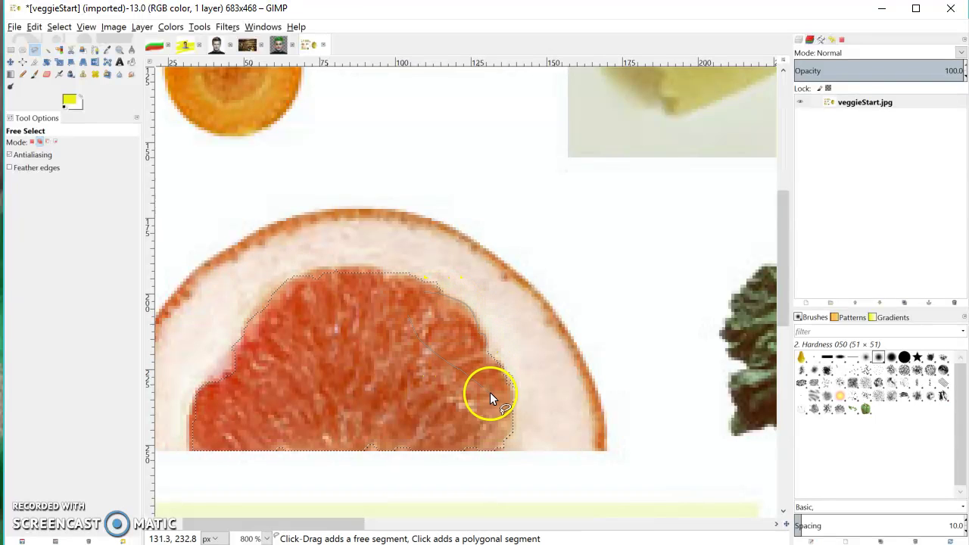
pyautogui.press('Return')
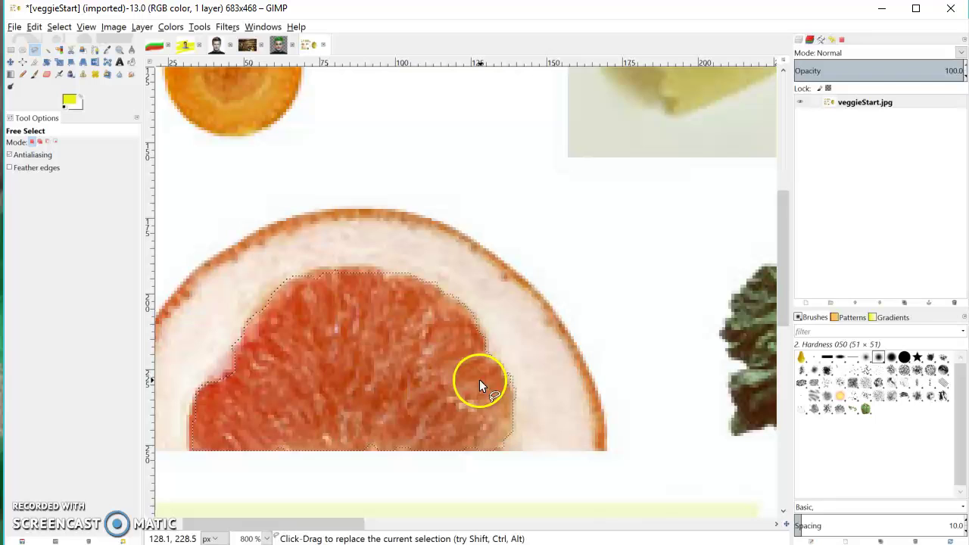
pyautogui.press('shift')
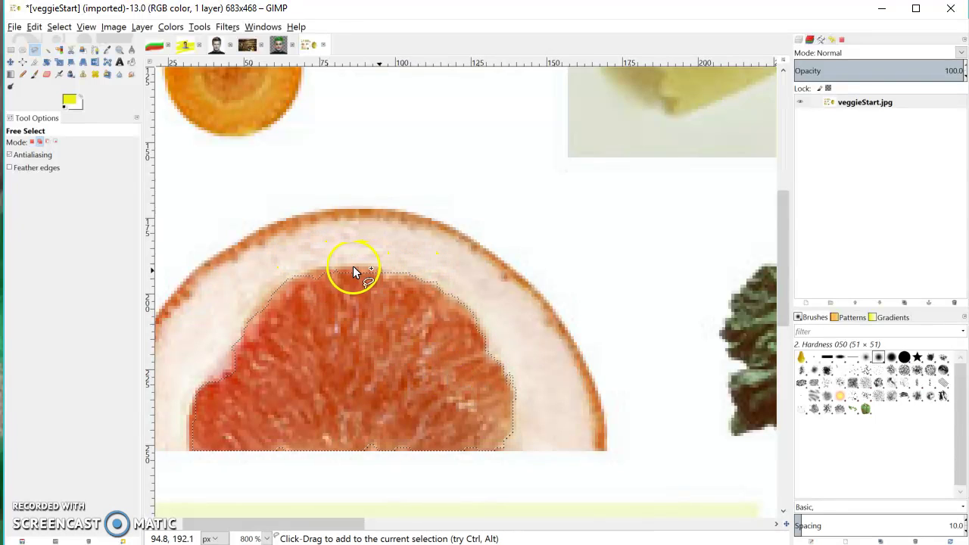
pyautogui.moveTo(351, 306); pyautogui.dragTo(368, 310)
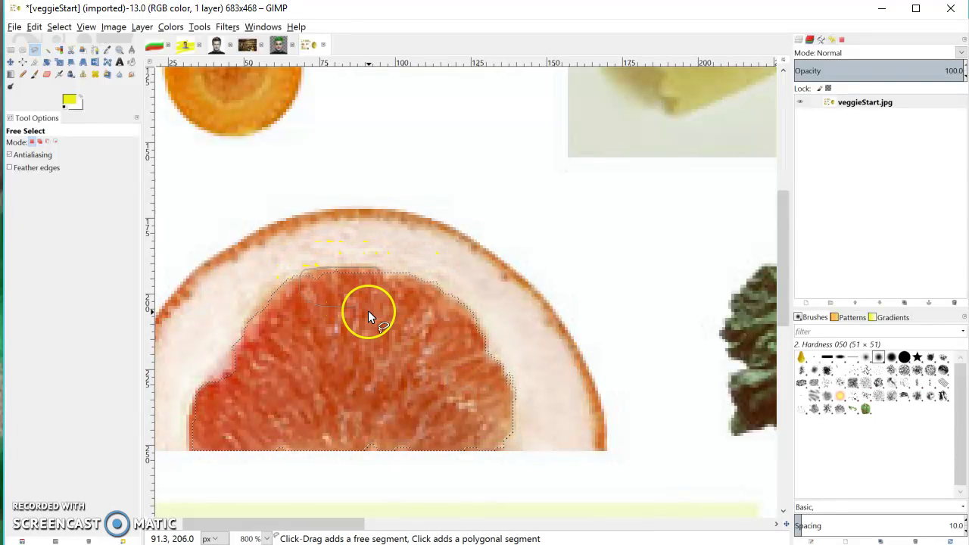
pyautogui.press('Return')
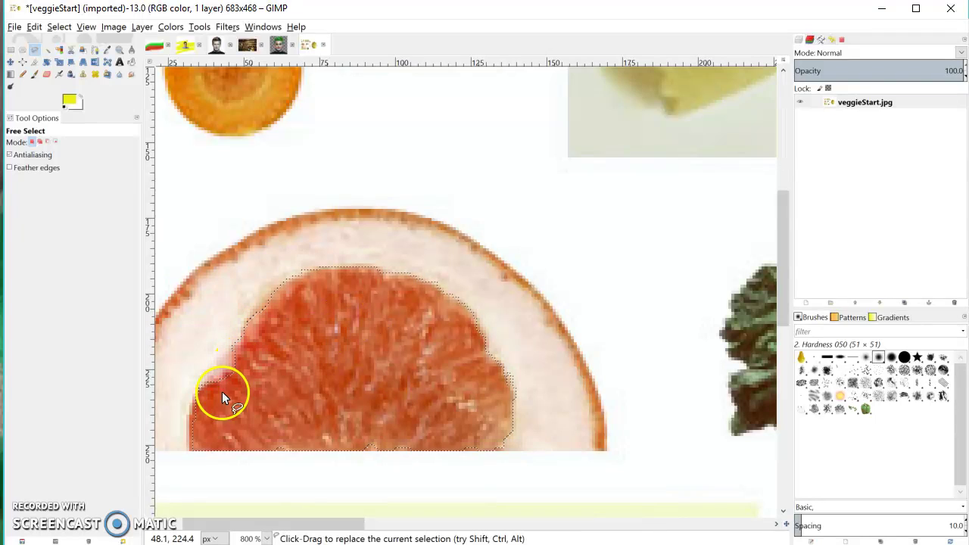
# Step: Add the missed red flesh along the lower left edge and corner to the selection with Free Select
pyautogui.press('shift')
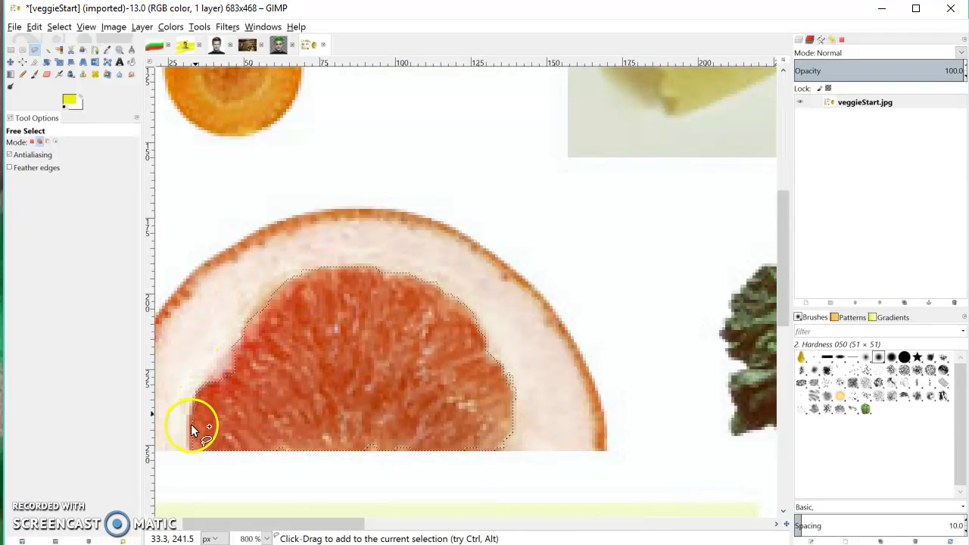
pyautogui.press('Return')
pyautogui.press('shift')
pyautogui.moveTo(195, 438); pyautogui.dragTo(219, 450)
pyautogui.press('Return')
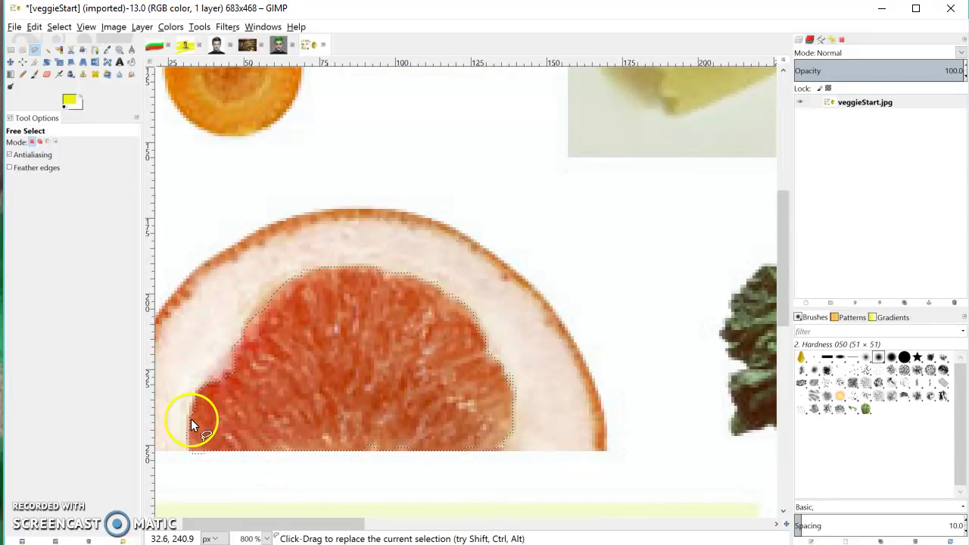
# Step: Subtract the pale overshoot beside the flesh's lower left corner from the selection with a freehand loop
pyautogui.press('ctrl')
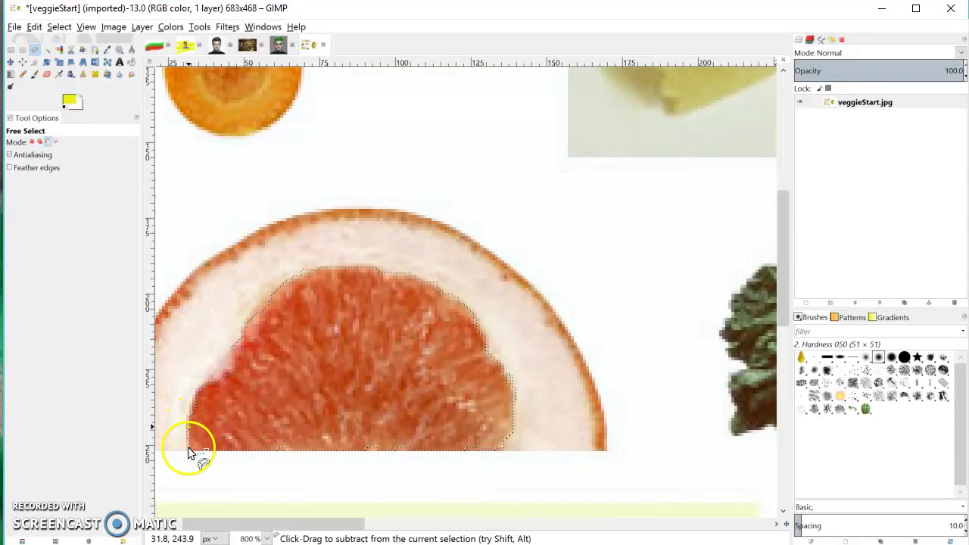
pyautogui.moveTo(168, 407); pyautogui.dragTo(174, 406)
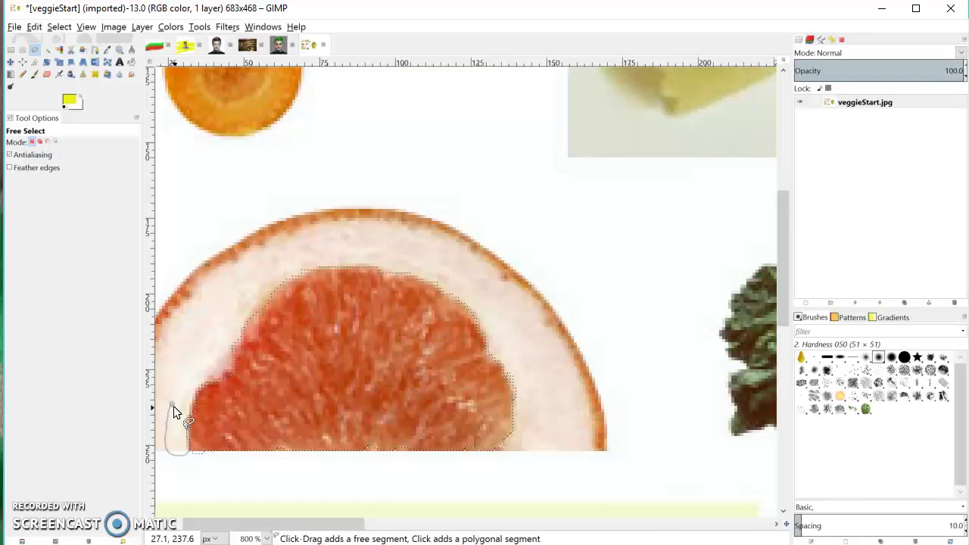
pyautogui.press('Return')
pyautogui.click(260, 419)
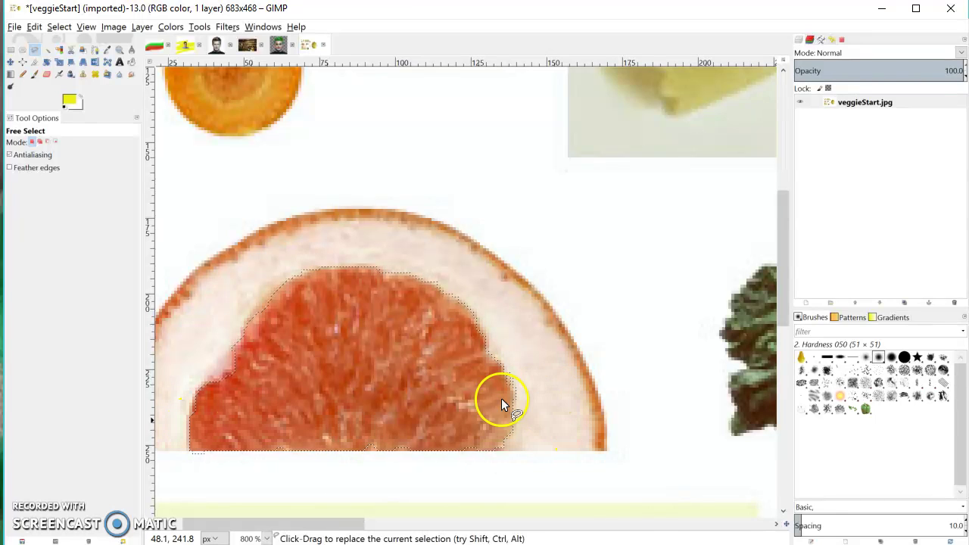